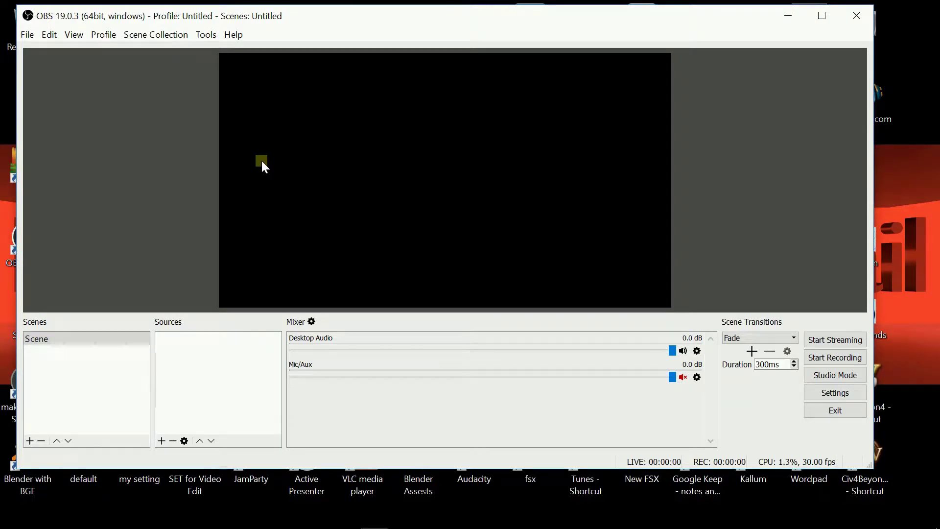
# Mute the Mic/Aux channel in the Mixer
pyautogui.click(684, 377)
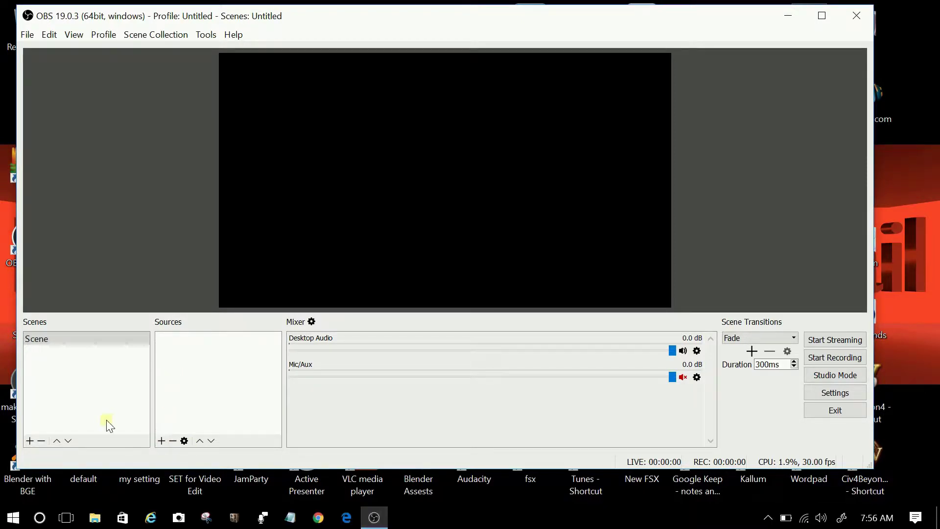
# Add a Display Capture source of Display 0 with default properties to the scene
pyautogui.click(161, 442)
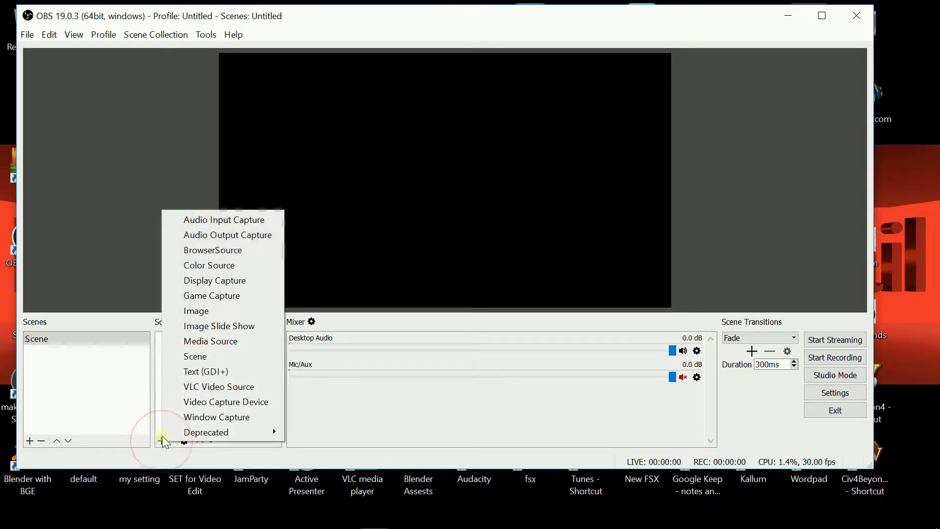
pyautogui.click(197, 280)
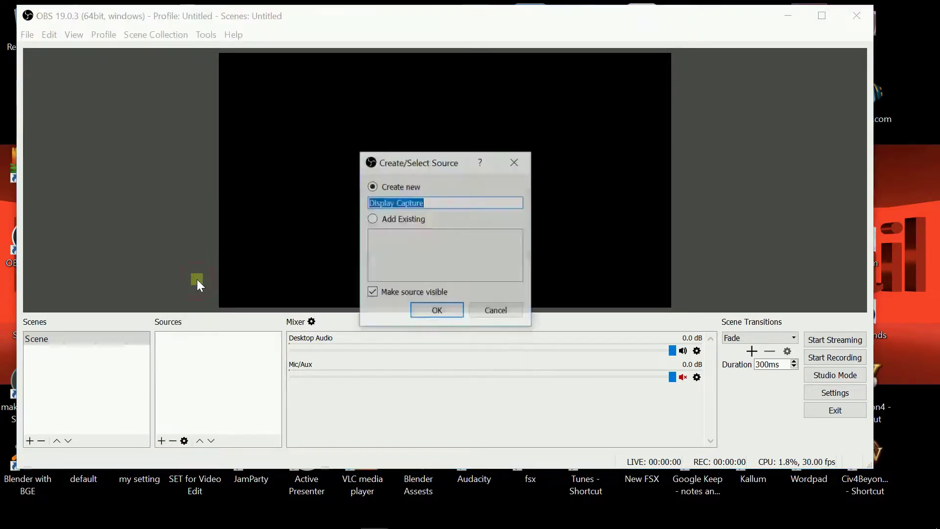
pyautogui.click(435, 308)
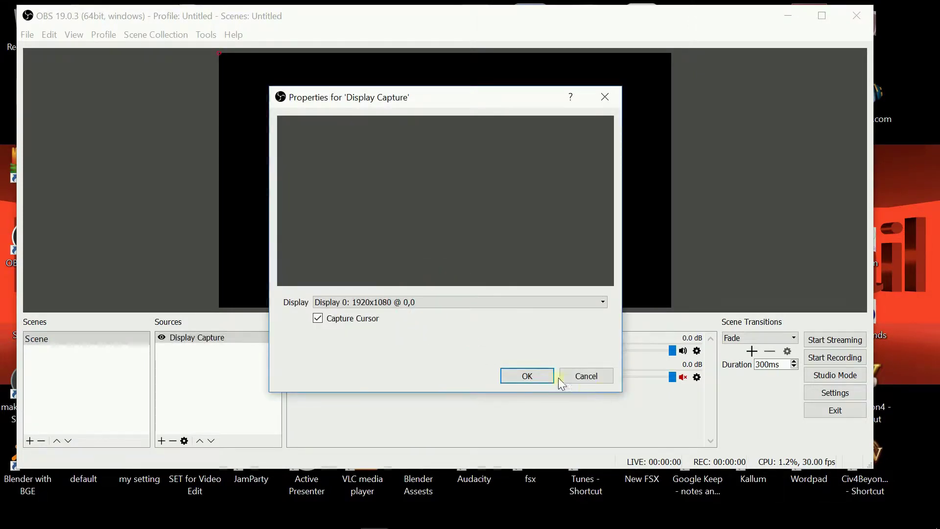
pyautogui.click(524, 374)
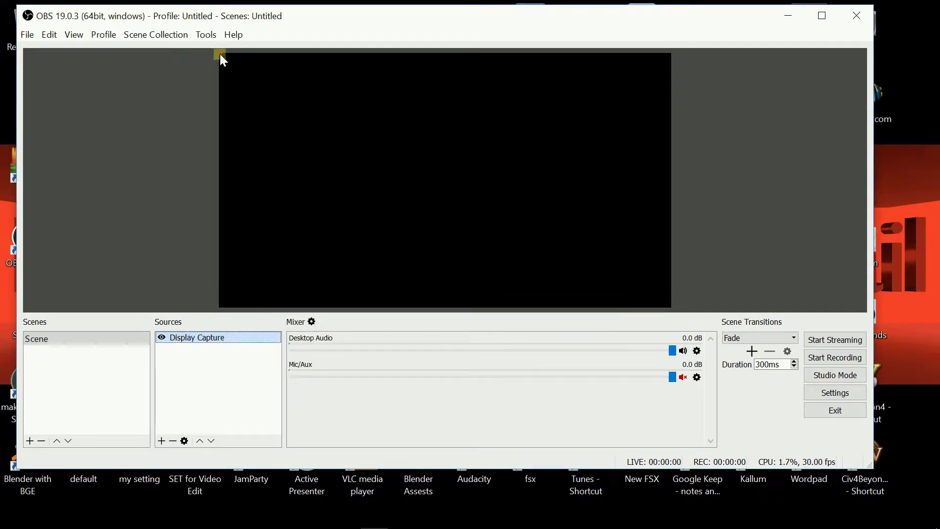
pyautogui.click(220, 54)
# Apply Transform > Fit to screen so the Display Capture fills the canvas
pyautogui.rightClick(282, 146)
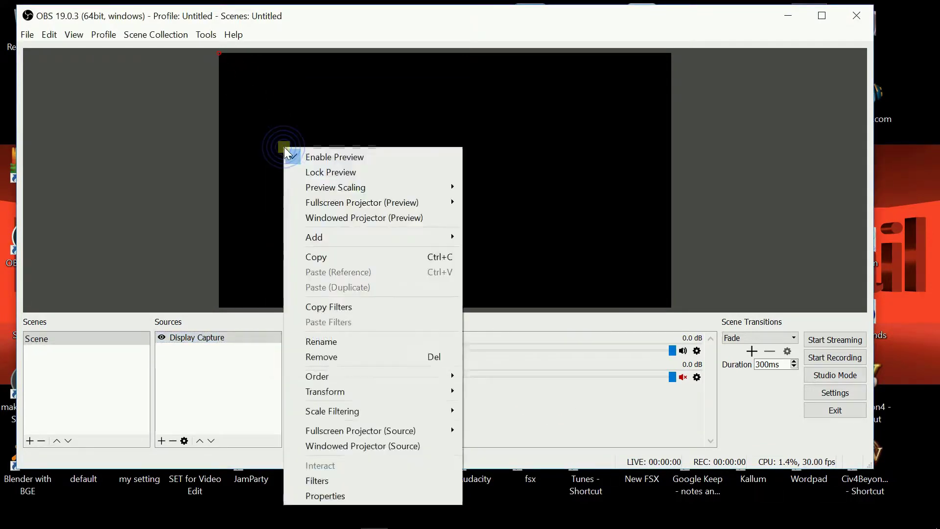
pyautogui.moveTo(325, 392)
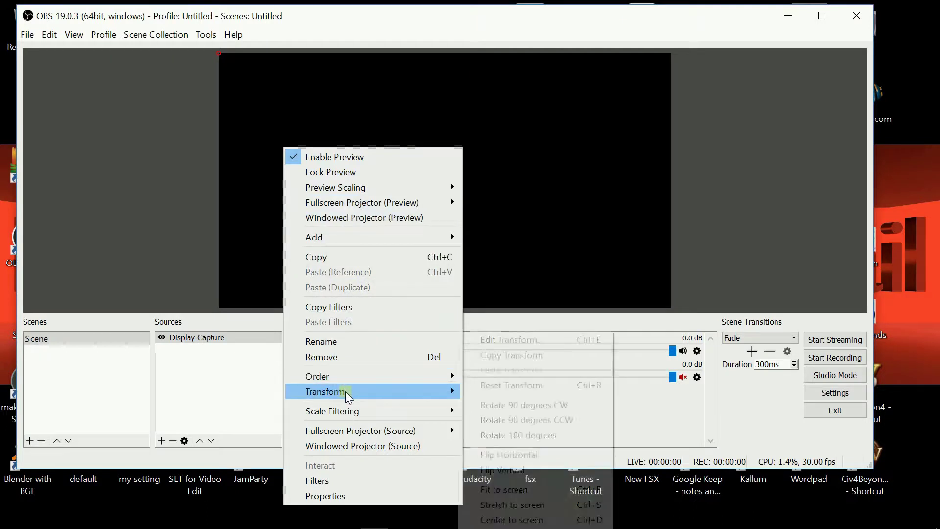
pyautogui.click(503, 493)
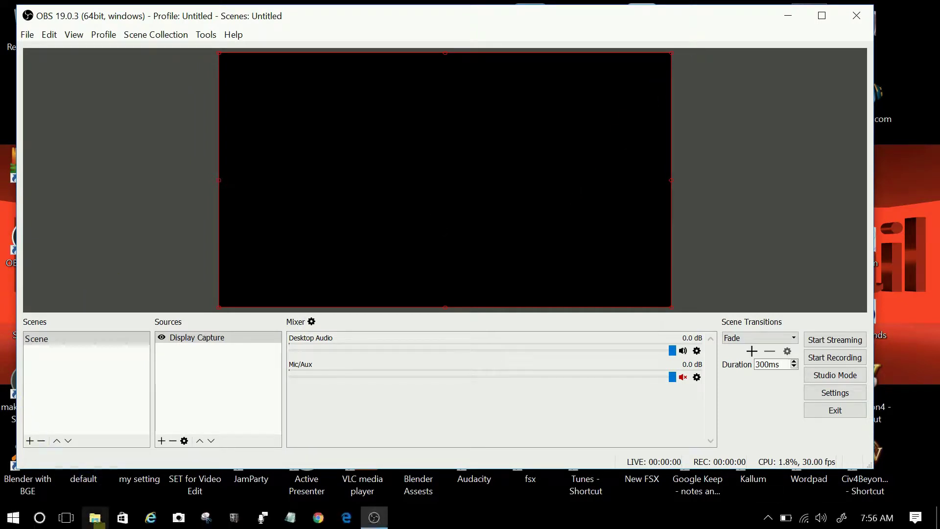
# Search Windows for 'device' and launch Device Manager from the results
pyautogui.click(40, 517)
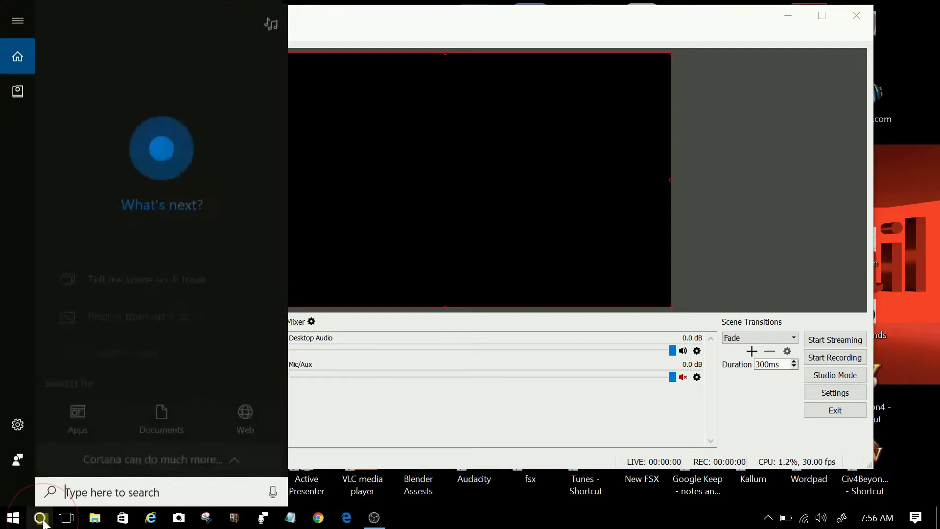
pyautogui.write('div')
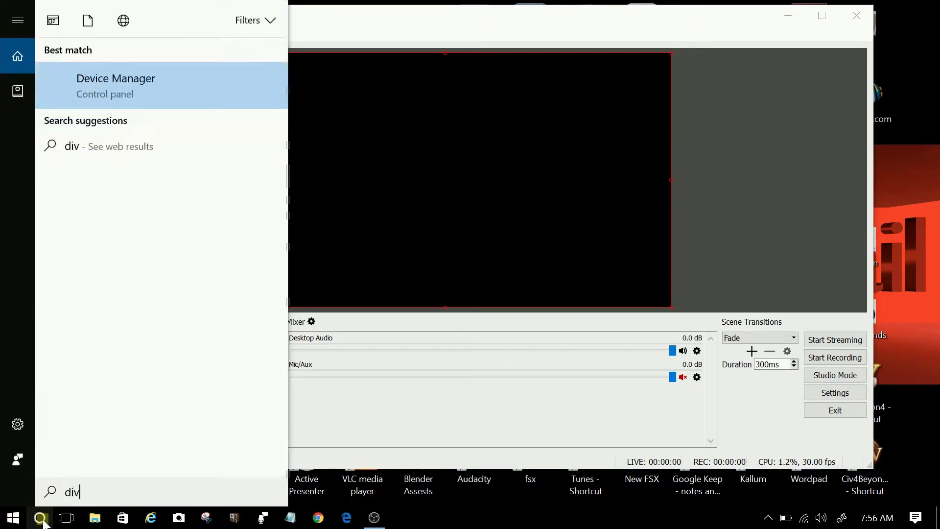
pyautogui.press('BackSpace')
pyautogui.press('BackSpace')
pyautogui.write('e')
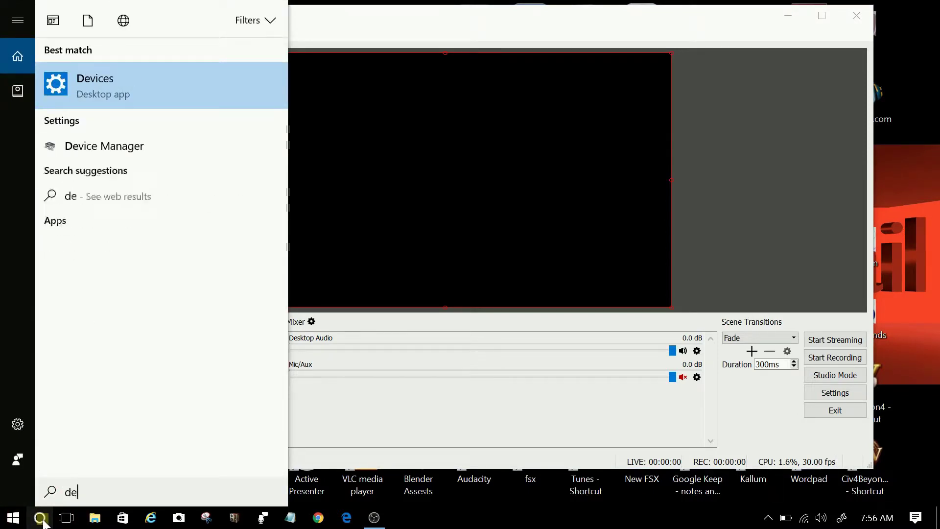
pyautogui.write('vice')
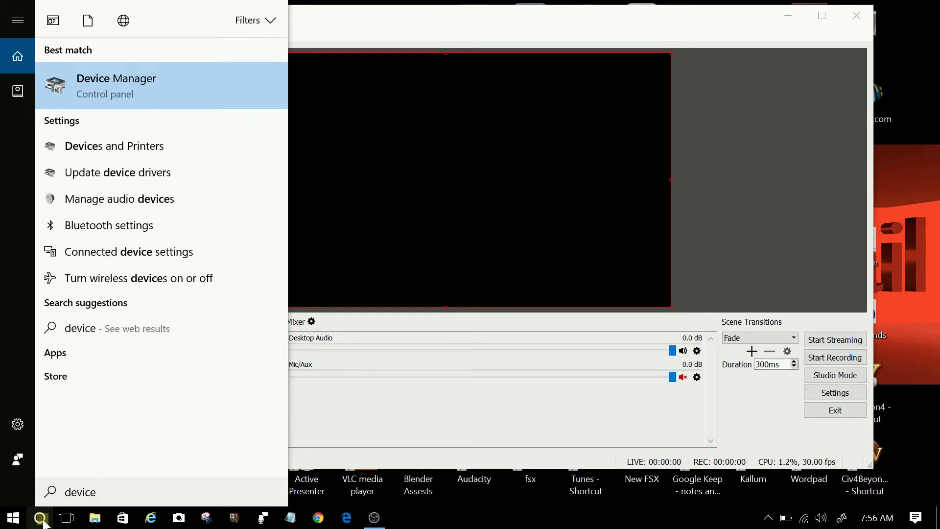
pyautogui.click(127, 85)
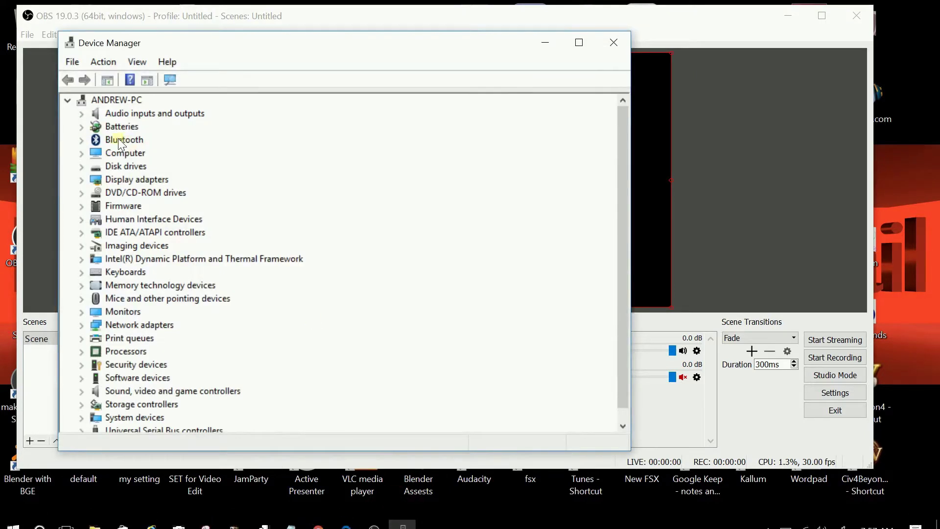
# Disable Intel(R) HD Graphics 530 under Display adapters, confirming with Yes, leaving the NVIDIA GTX 960M active
pyautogui.click(79, 181)
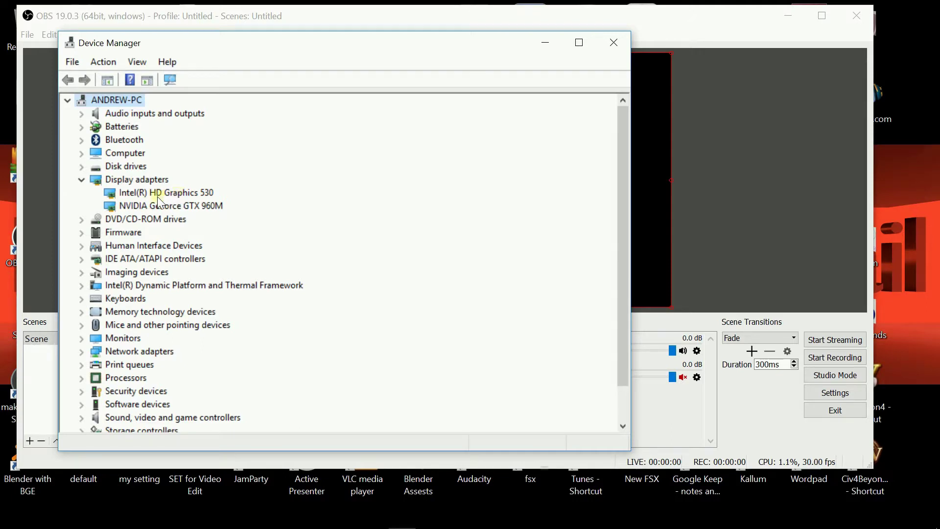
pyautogui.click(115, 192)
pyautogui.rightClick(115, 192)
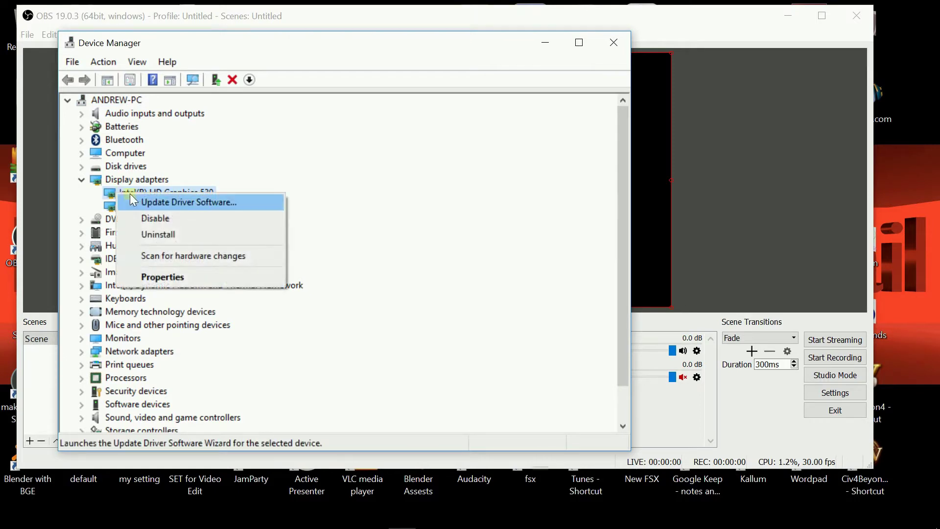
pyautogui.click(155, 220)
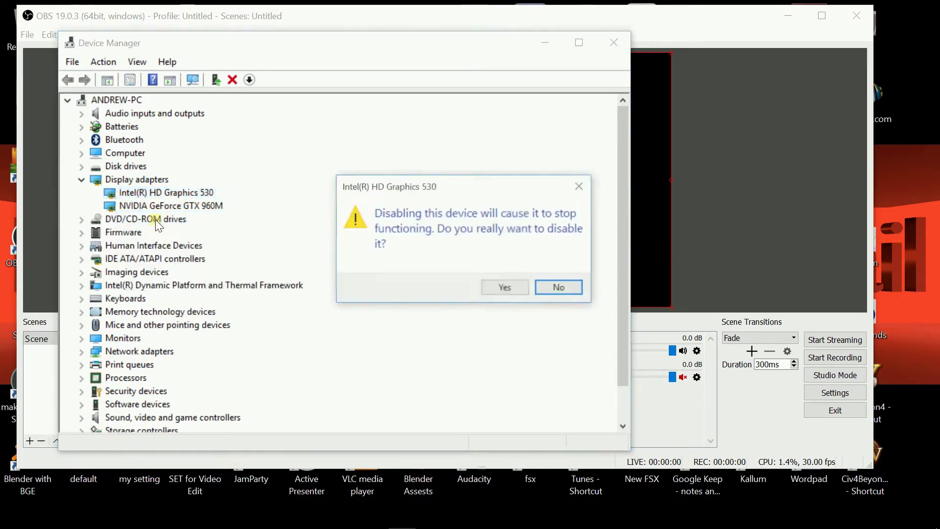
pyautogui.click(523, 287)
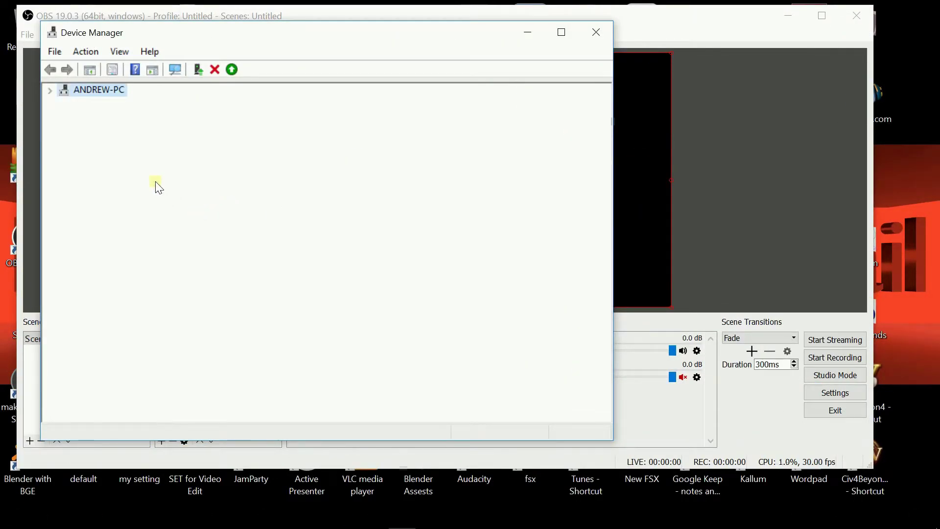
pyautogui.click(50, 90)
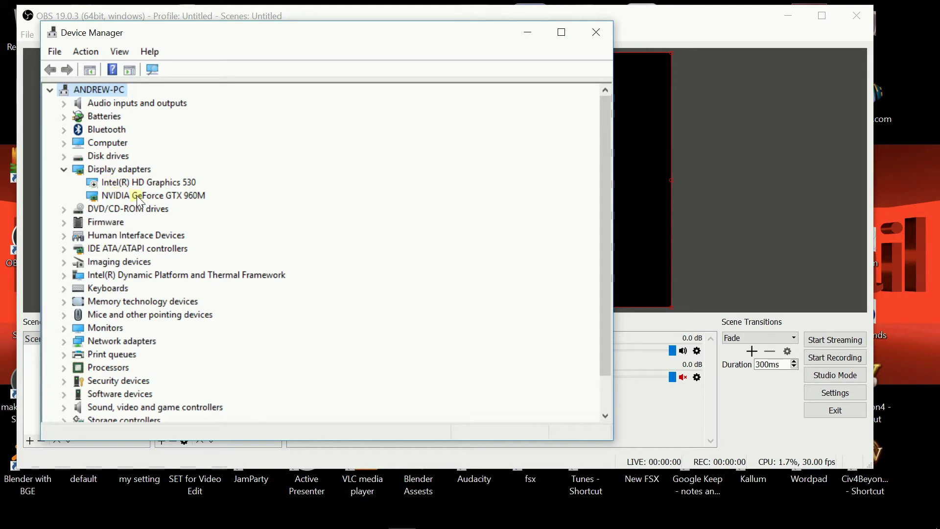
# Close Device Manager and OBS, then relaunch OBS from the desktop shortcut to get a live capture
pyautogui.click(598, 33)
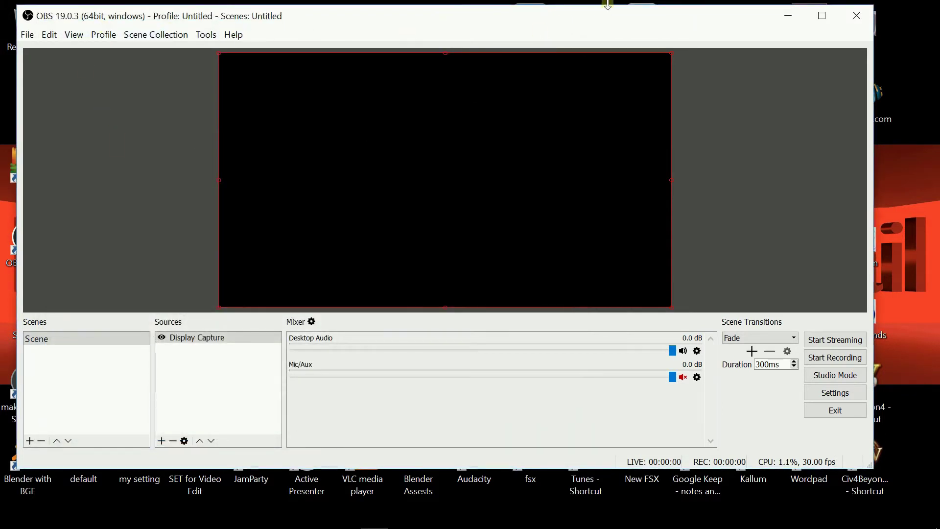
pyautogui.click(857, 15)
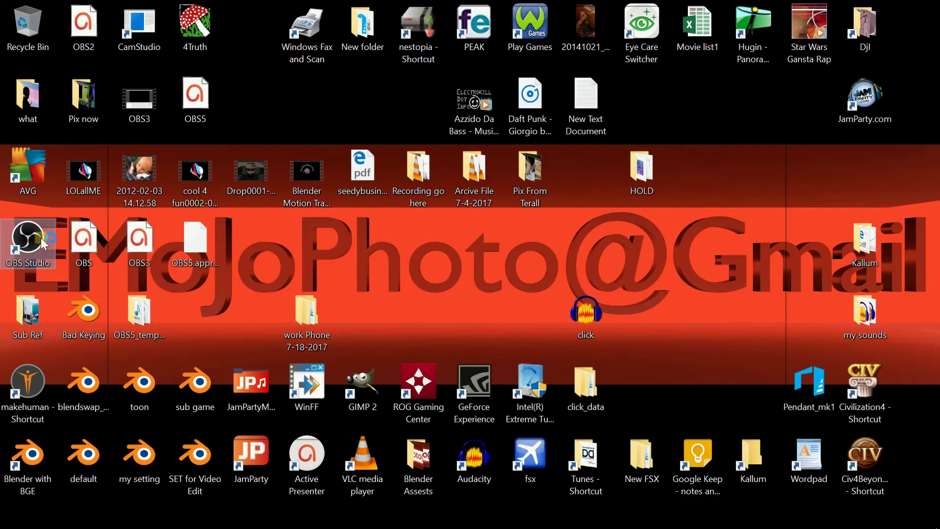
pyautogui.doubleClick(41, 237)
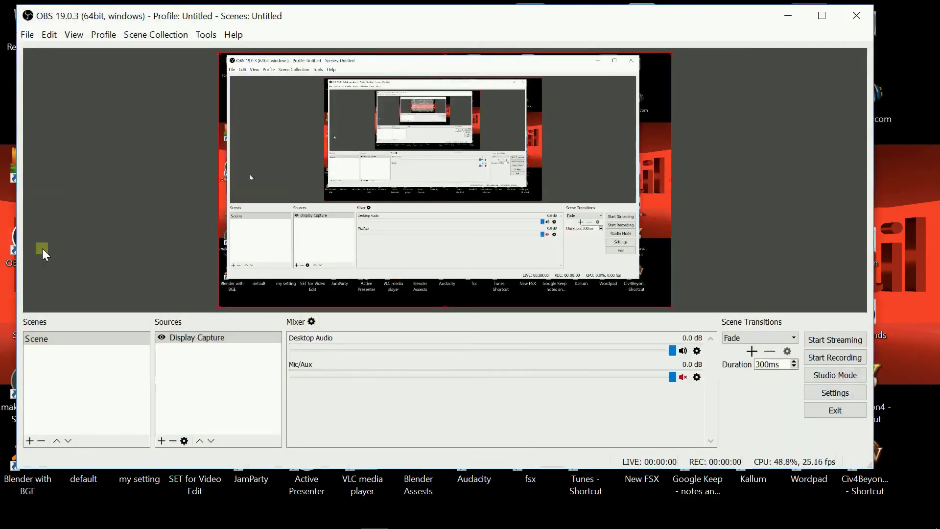